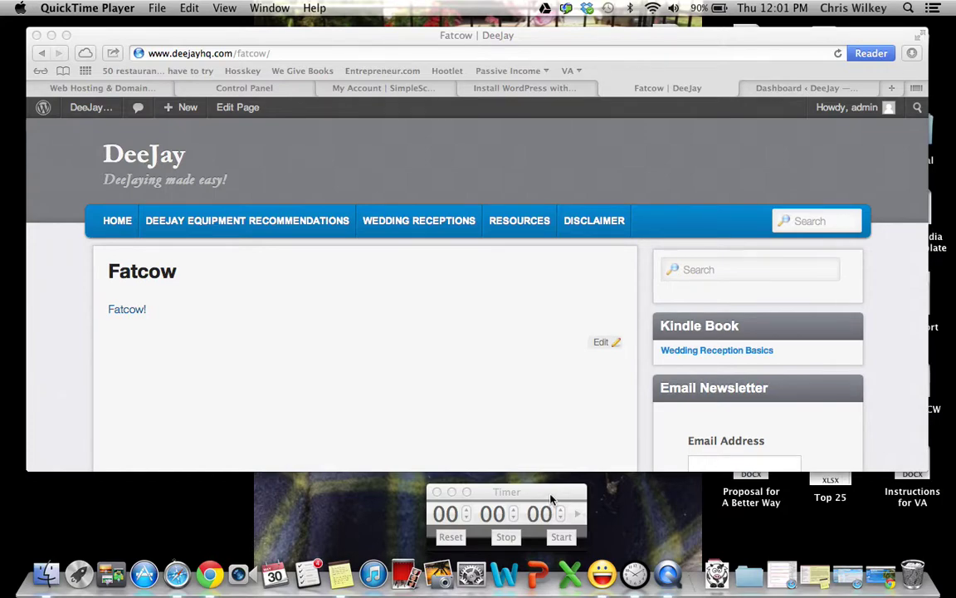
# Step: Start the Timer stopwatch counting from zero, then return to the Safari window
pyautogui.click(551, 497)
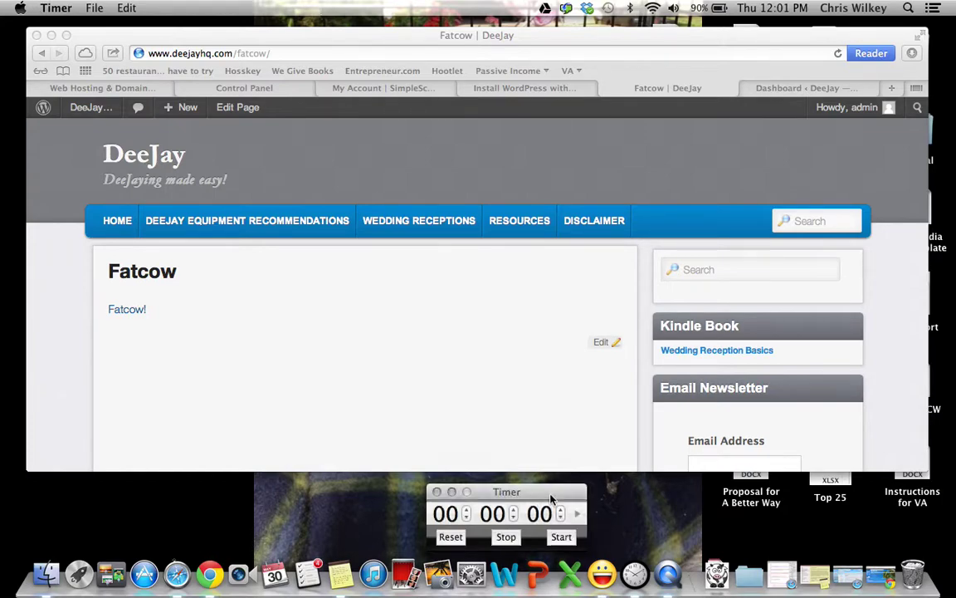
pyautogui.click(569, 538)
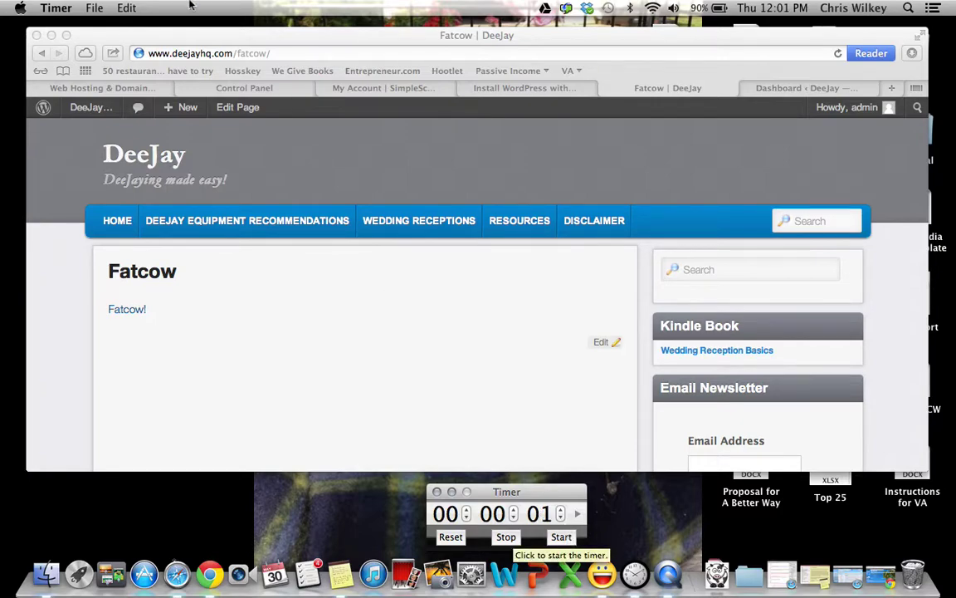
pyautogui.click(322, 45)
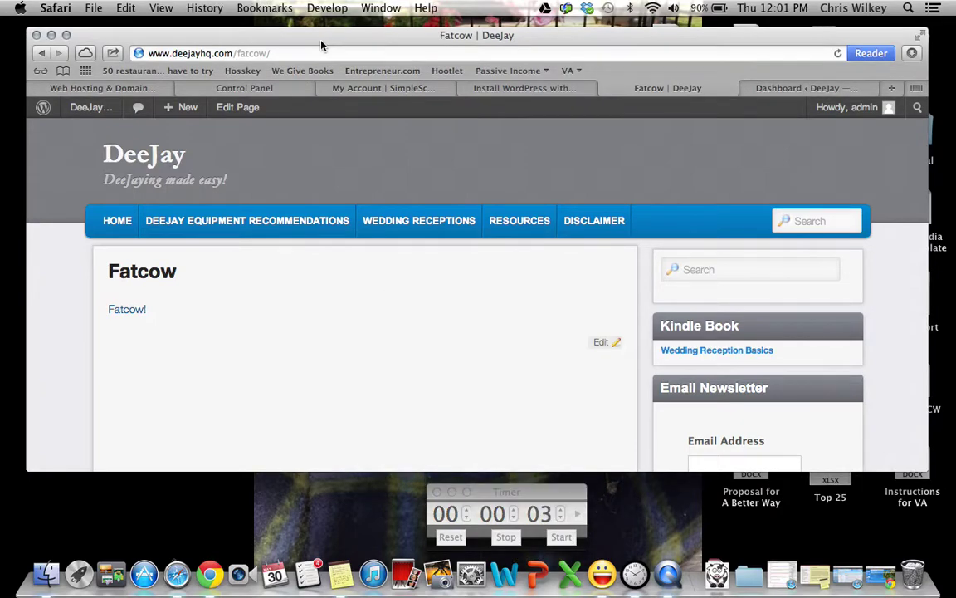
# Step: Follow the Fatcow! link to FatCow's $3.15/mo web hosting offer page
pyautogui.click(139, 314)
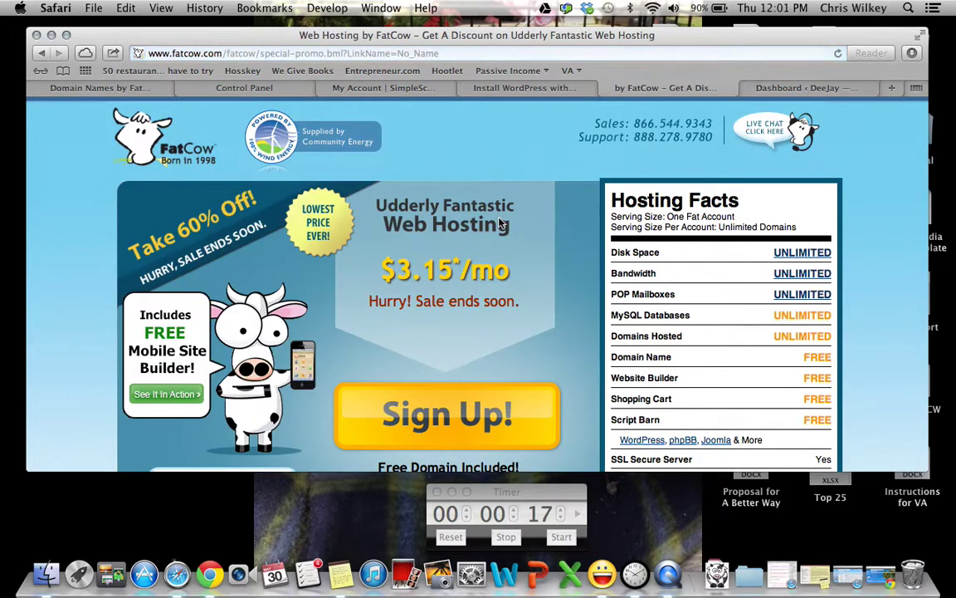
# Step: Begin FatCow sign-up, enter a new domain name, and check its availability
pyautogui.click(439, 417)
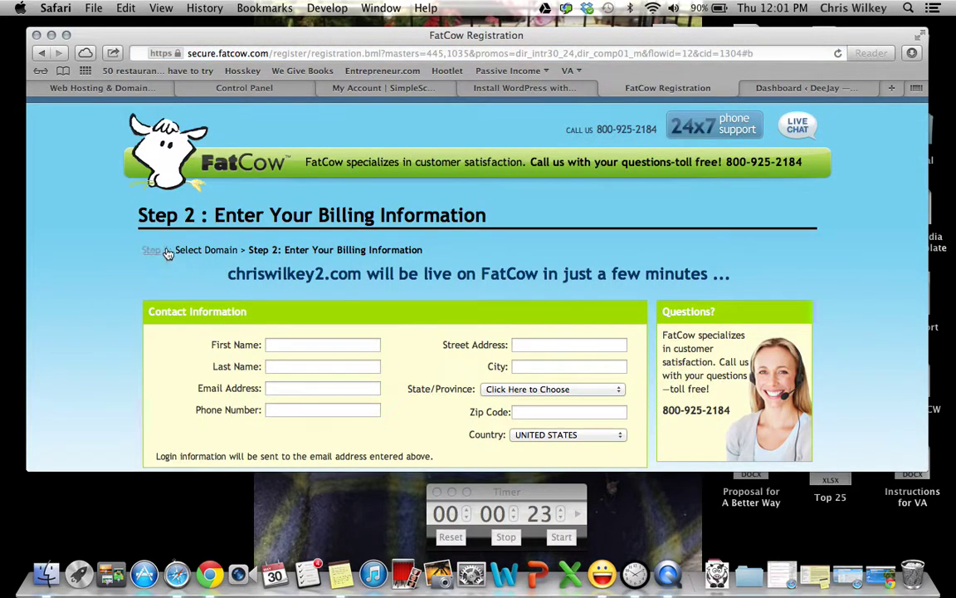
pyautogui.click(165, 251)
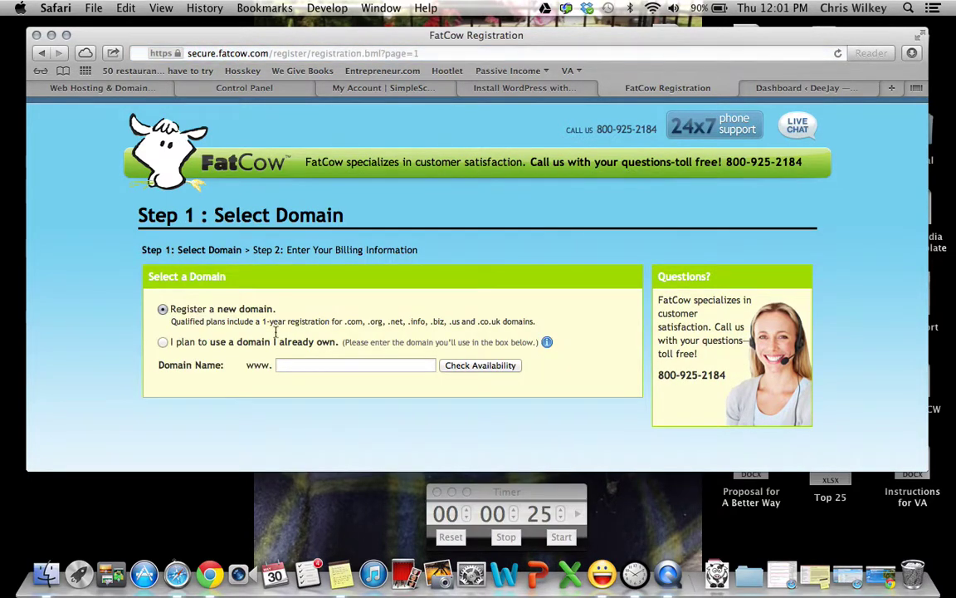
pyautogui.click(315, 365)
pyautogui.write('chris')
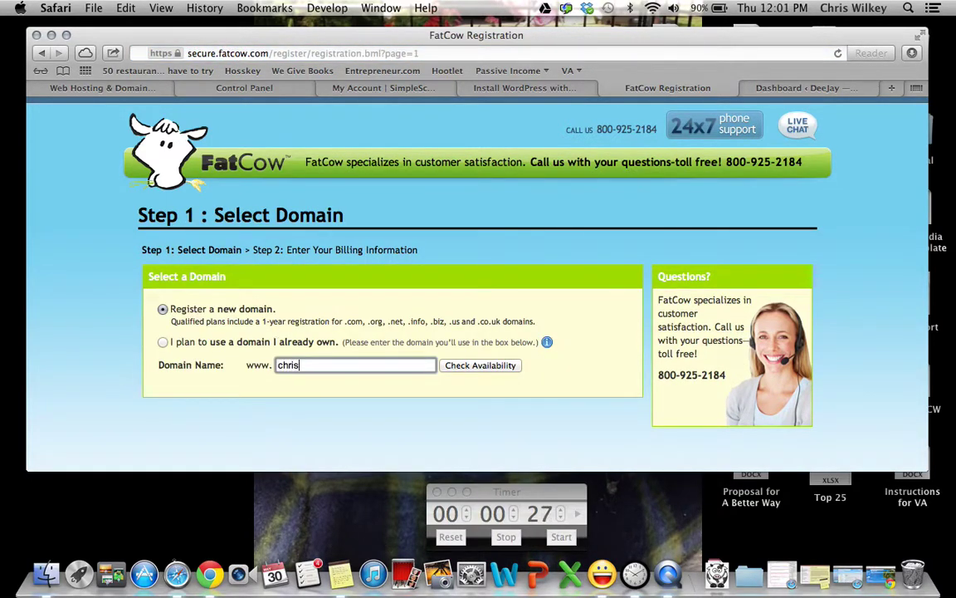
pyautogui.write('wlk')
pyautogui.press('BackSpace')
pyautogui.press('BackSpace')
pyautogui.click(473, 366)
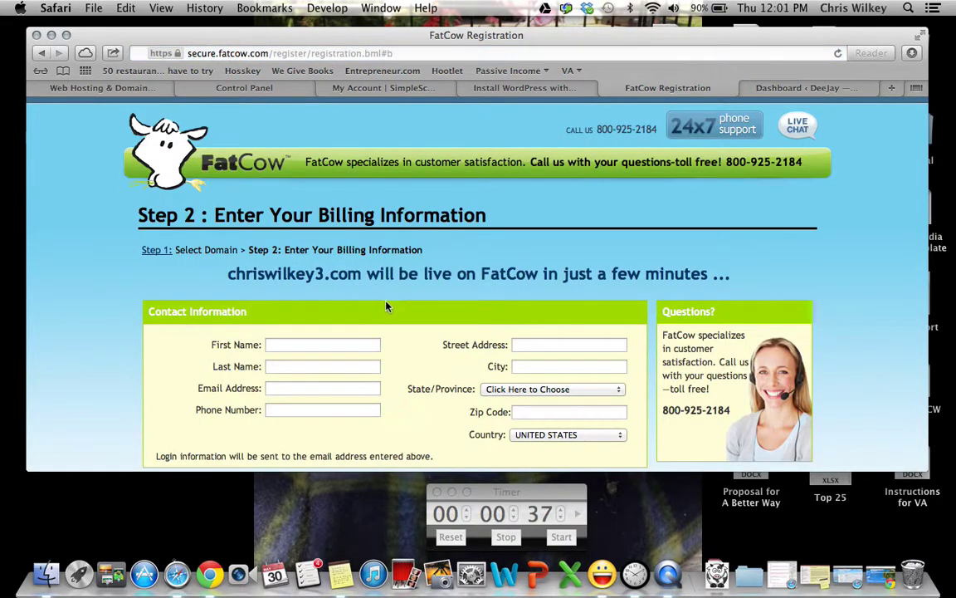
# Step: Choose the 12-month plan at $3.67/month and turn off Domain Privacy
pyautogui.scroll(-10, 380, 315)
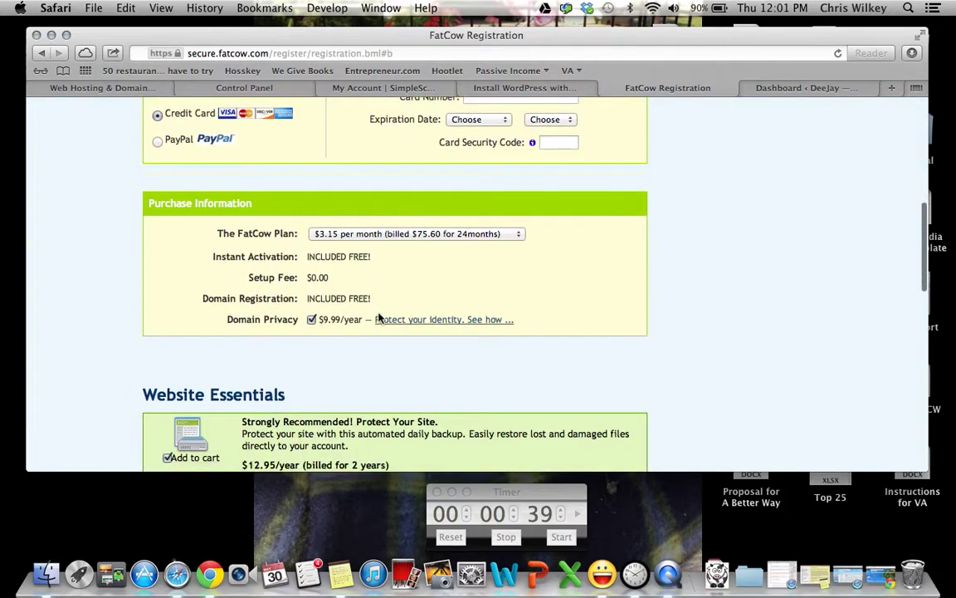
pyautogui.scroll(-2, 378, 318)
pyautogui.click(442, 171)
pyautogui.click(440, 167)
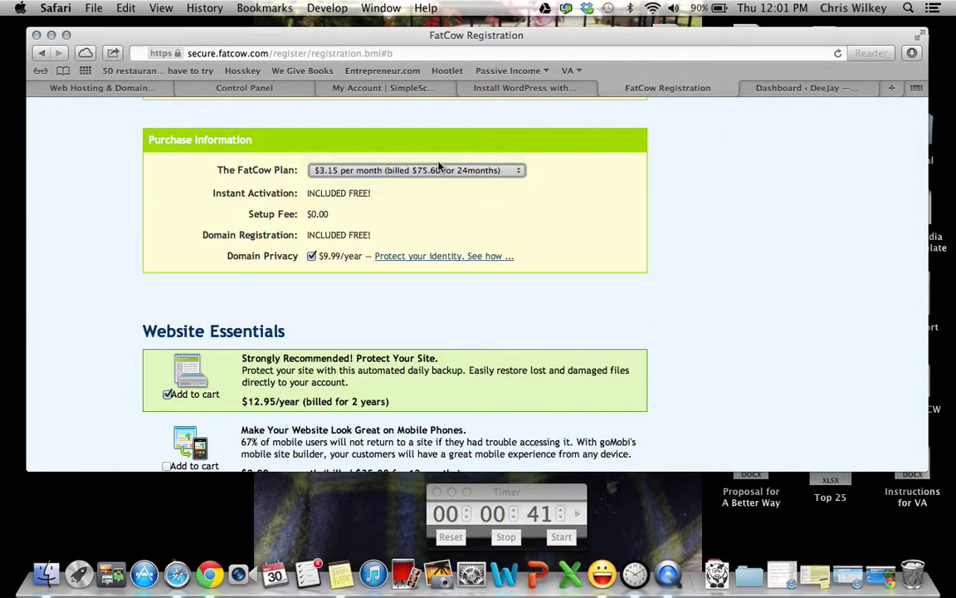
pyautogui.click(433, 171)
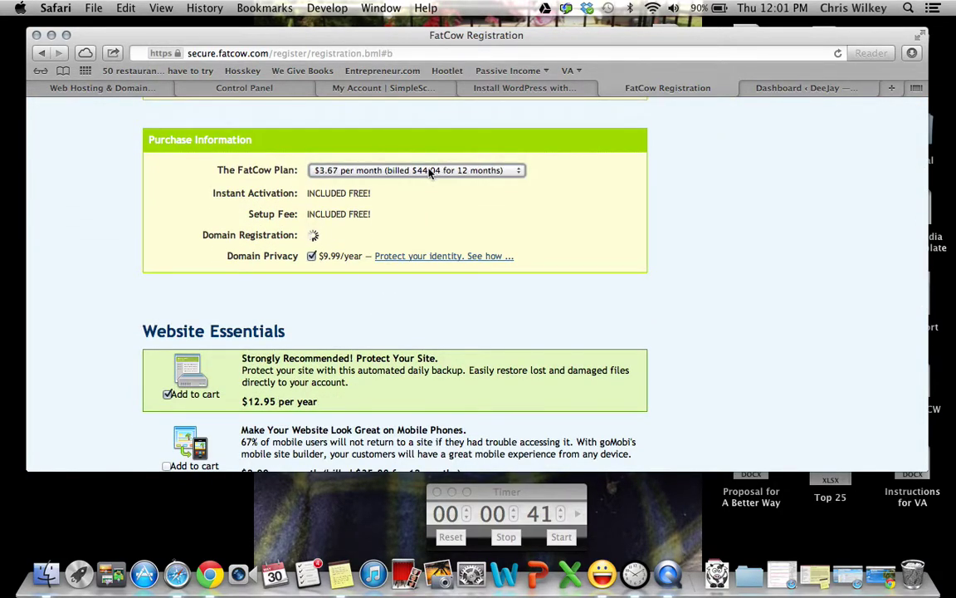
pyautogui.click(313, 256)
# Step: Close the unfinished registration tab, confirm Leave Page, and return to the FatCow home page
pyautogui.scroll(-3, 164, 291)
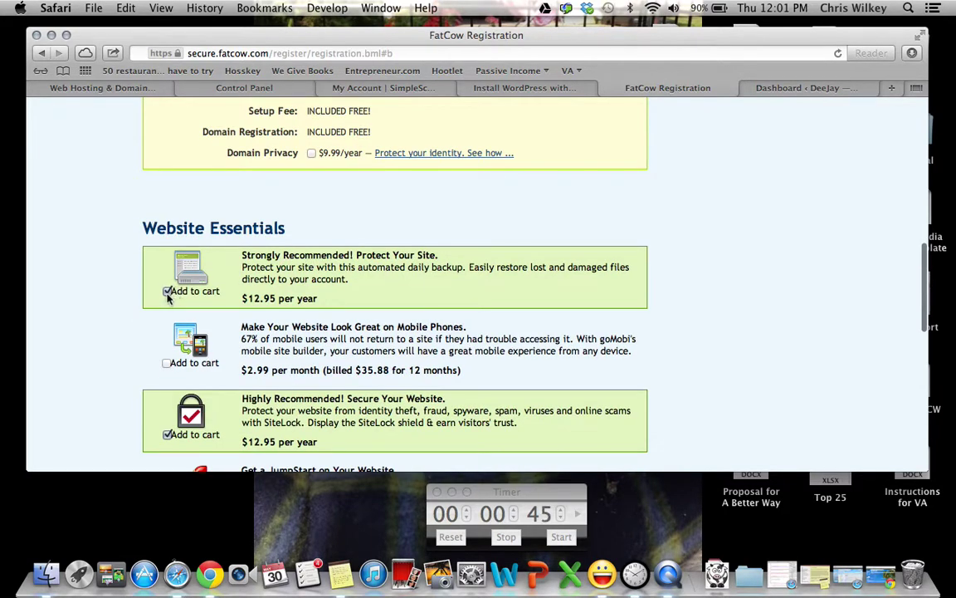
pyautogui.scroll(-3, 166, 299)
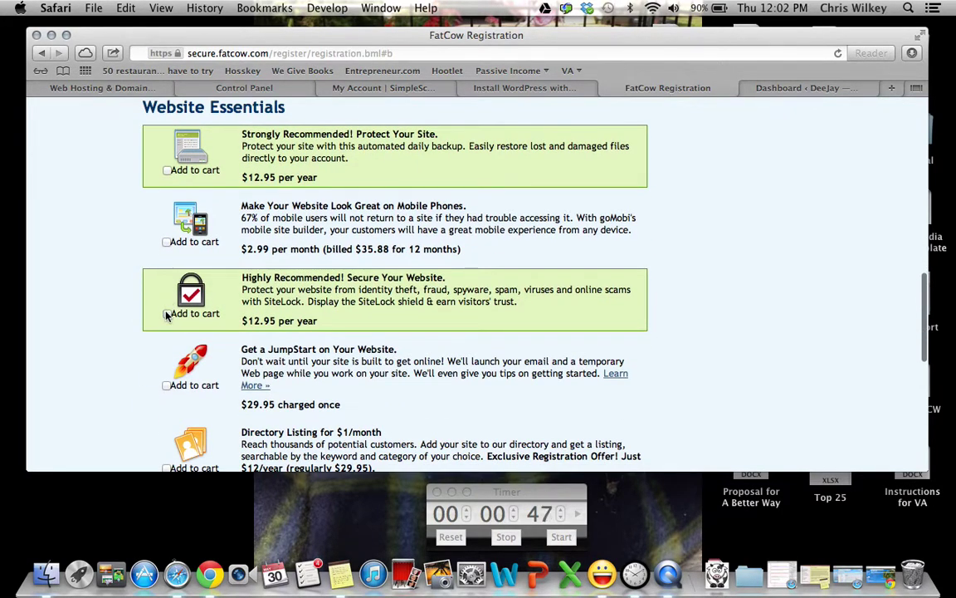
pyautogui.scroll(-7, 166, 316)
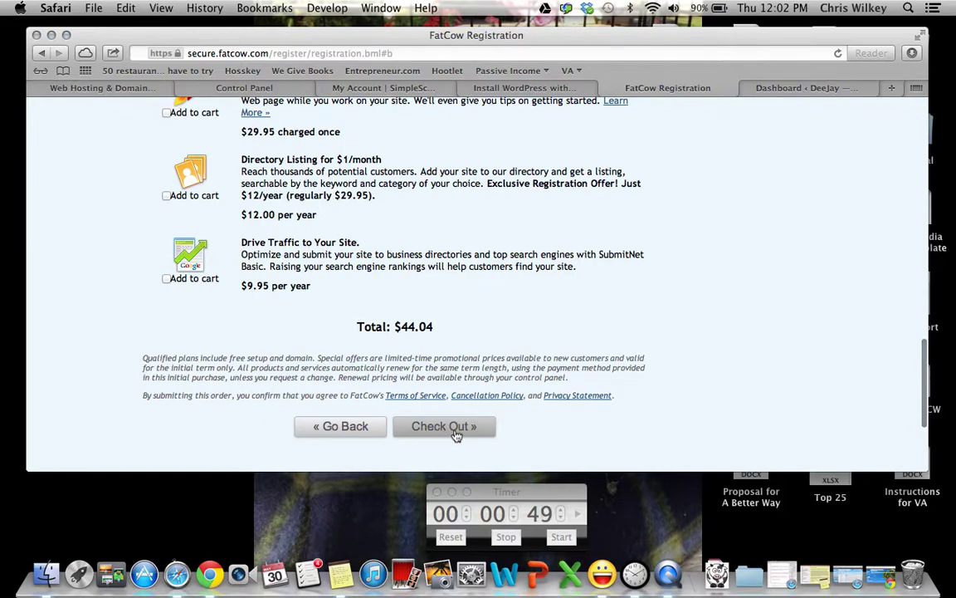
pyautogui.click(607, 88)
pyautogui.click(549, 219)
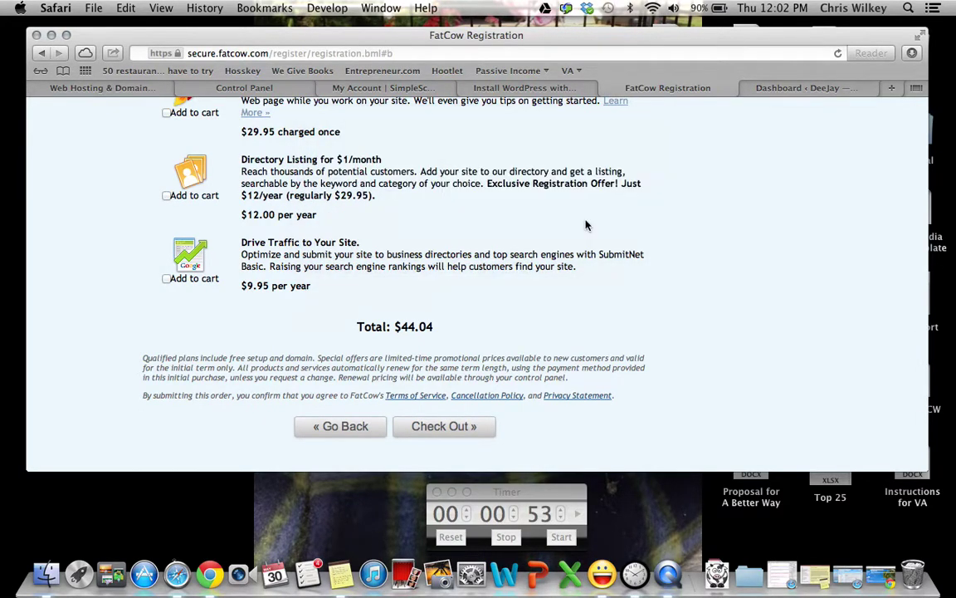
pyautogui.click(129, 90)
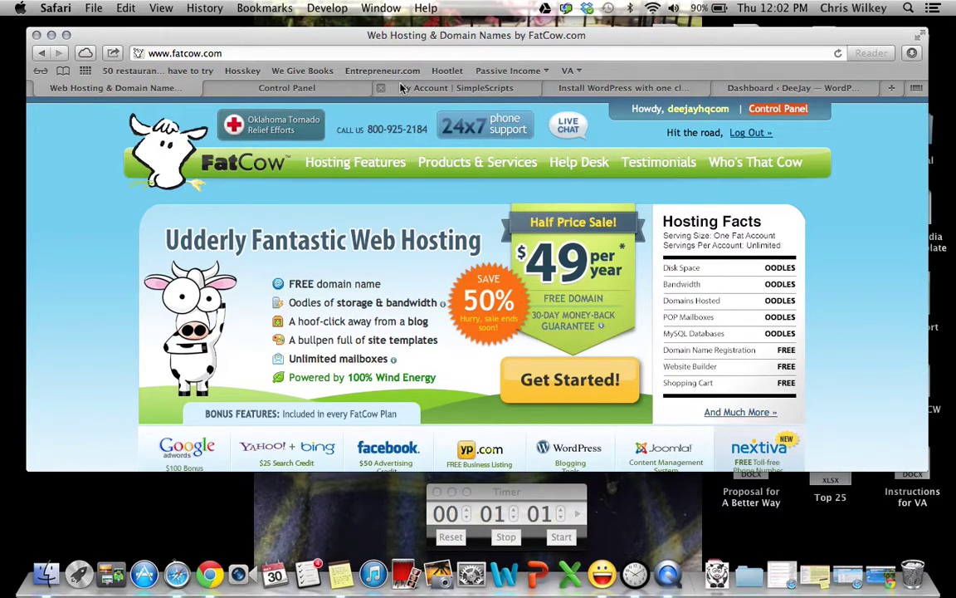
# Step: Open SimpleScripts from the FatCow Control Panel to see the WordPress 3.5.1 install
pyautogui.click(303, 88)
pyautogui.scroll(3, 383, 173)
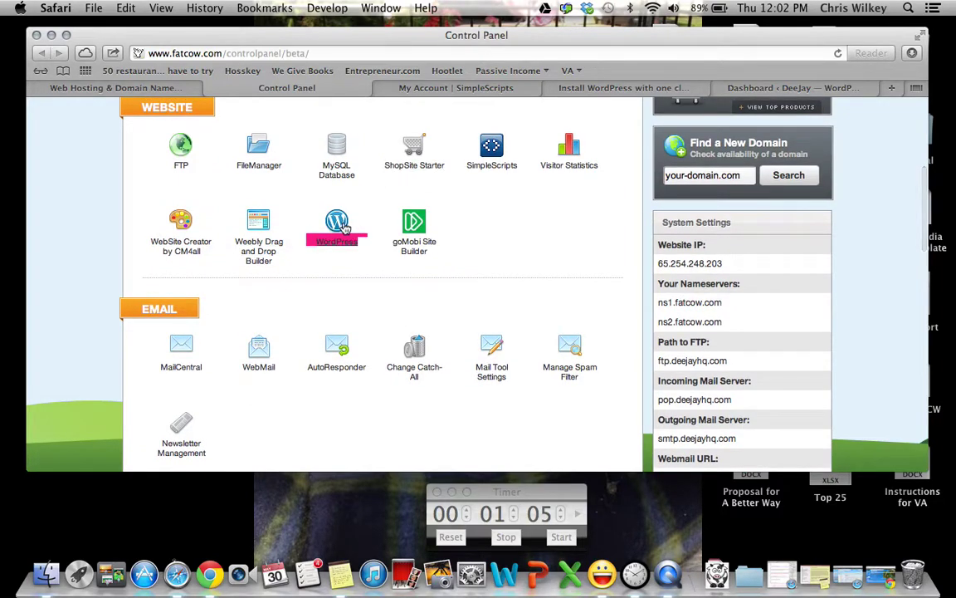
pyautogui.click(466, 91)
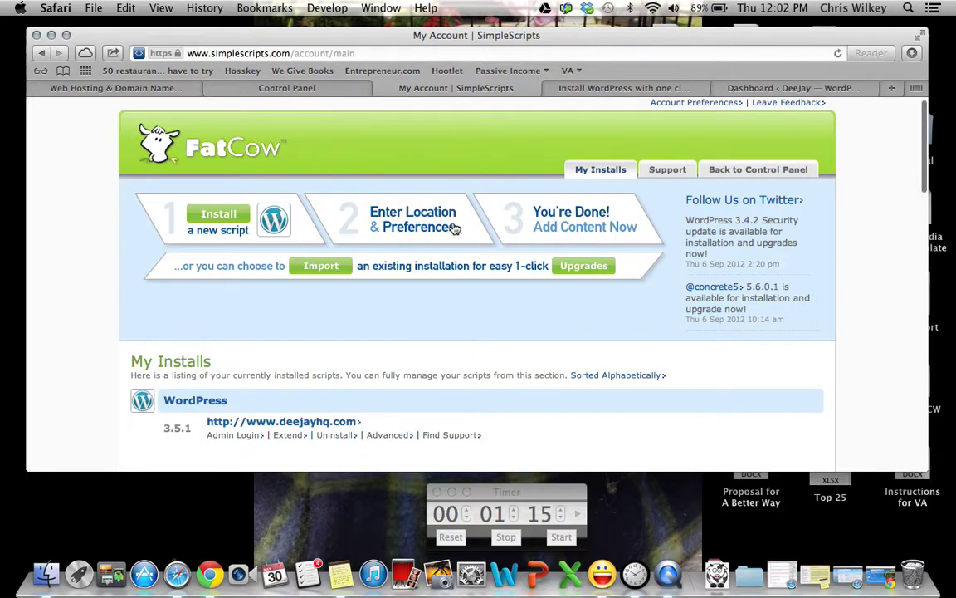
# Step: Open SimpleScripts' Install WordPress page and review the existing 3.5.1 install options
pyautogui.click(217, 214)
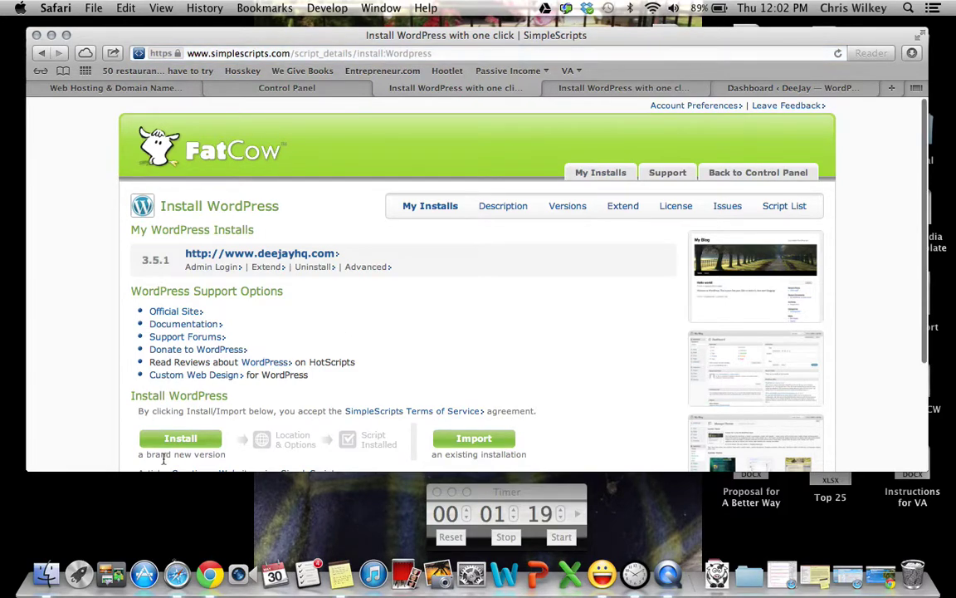
pyautogui.scroll(-3, 170, 428)
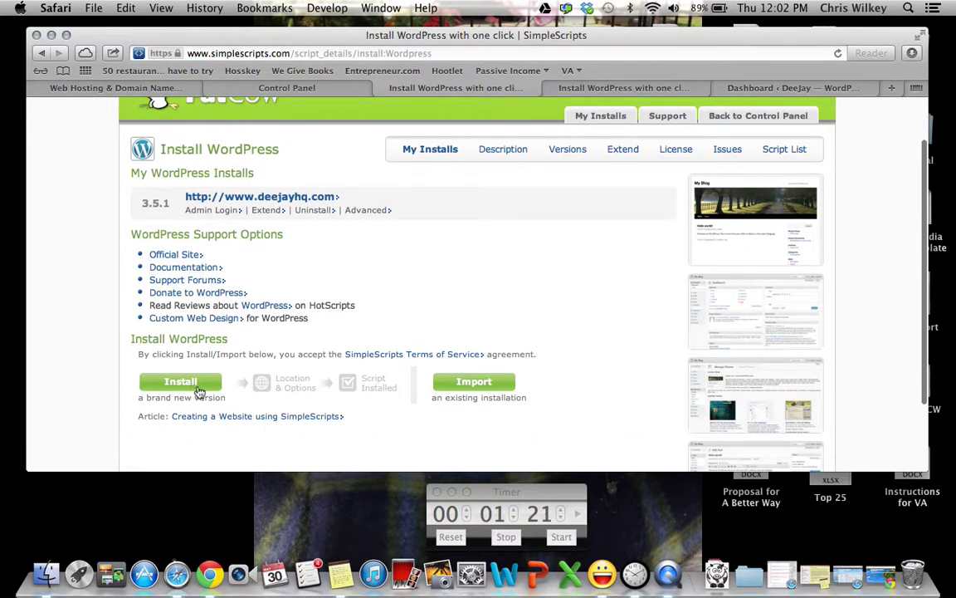
pyautogui.scroll(3, 299, 349)
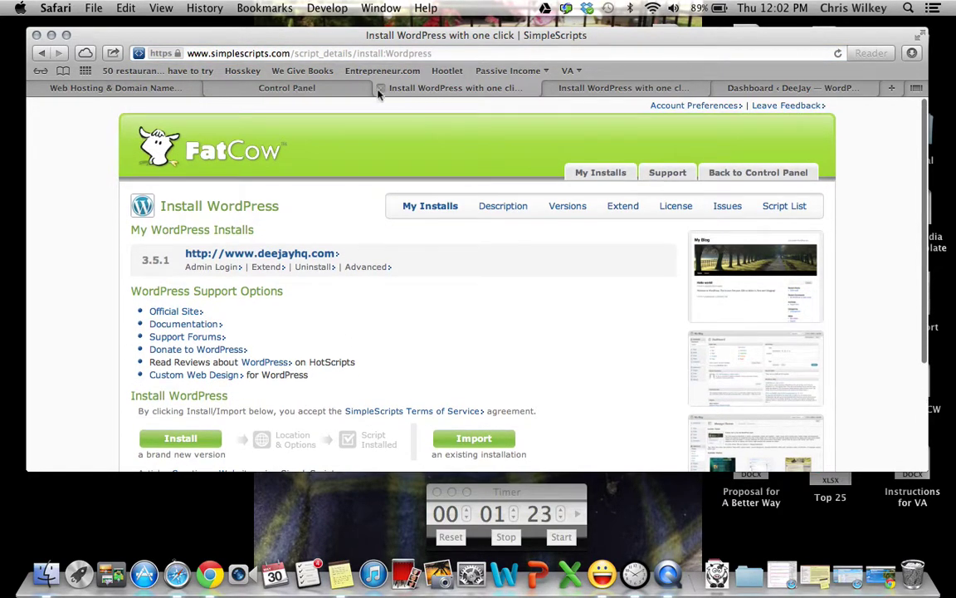
pyautogui.click(345, 51)
# Step: Load deejayhq.com and open its WordPress admin Dashboard through Site Admin under Meta
pyautogui.write('deeja')
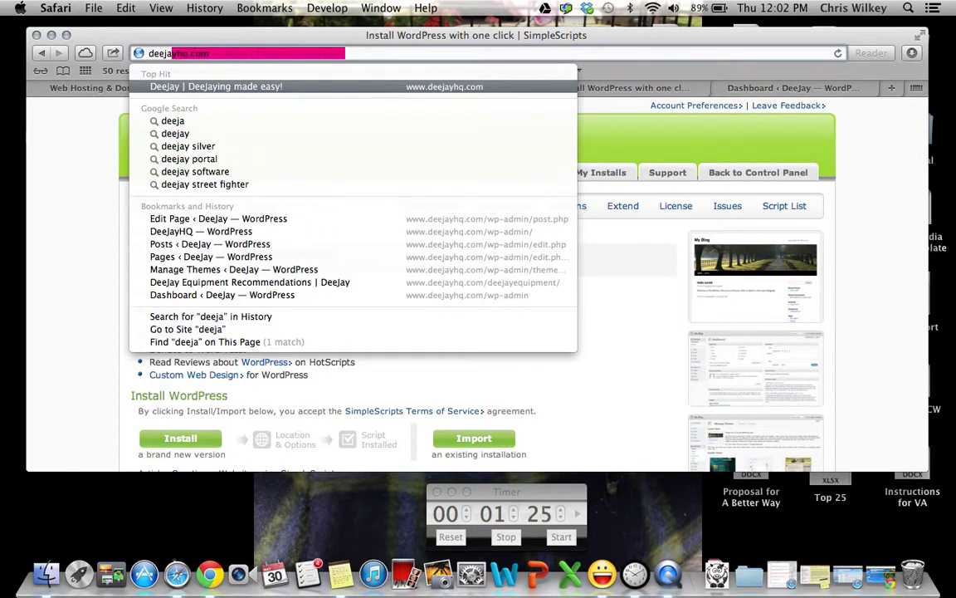
pyautogui.press('BackSpace')
pyautogui.write('yg')
pyautogui.press('BackSpace')
pyautogui.write('h')
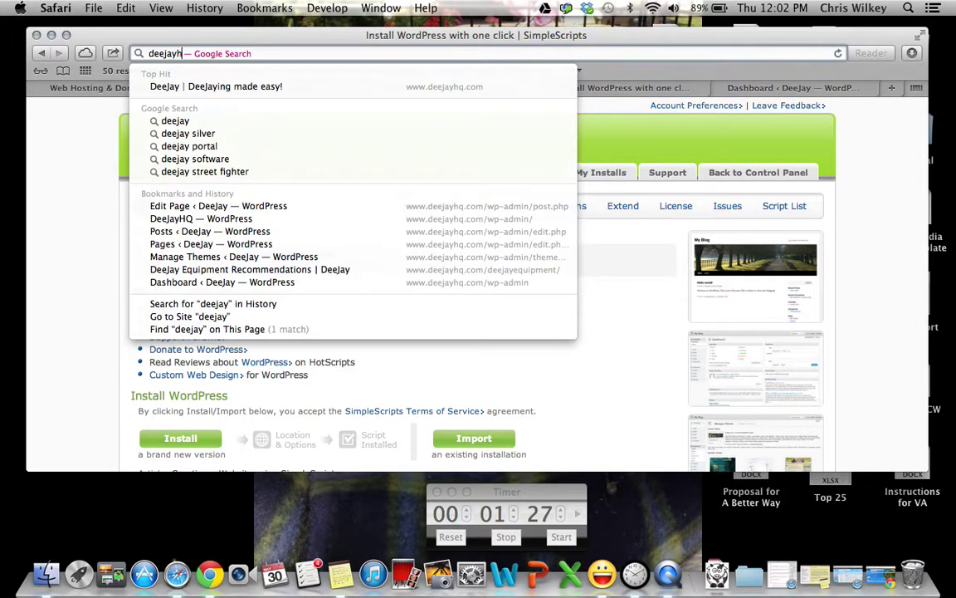
pyautogui.write('q.com')
pyautogui.press('Return')
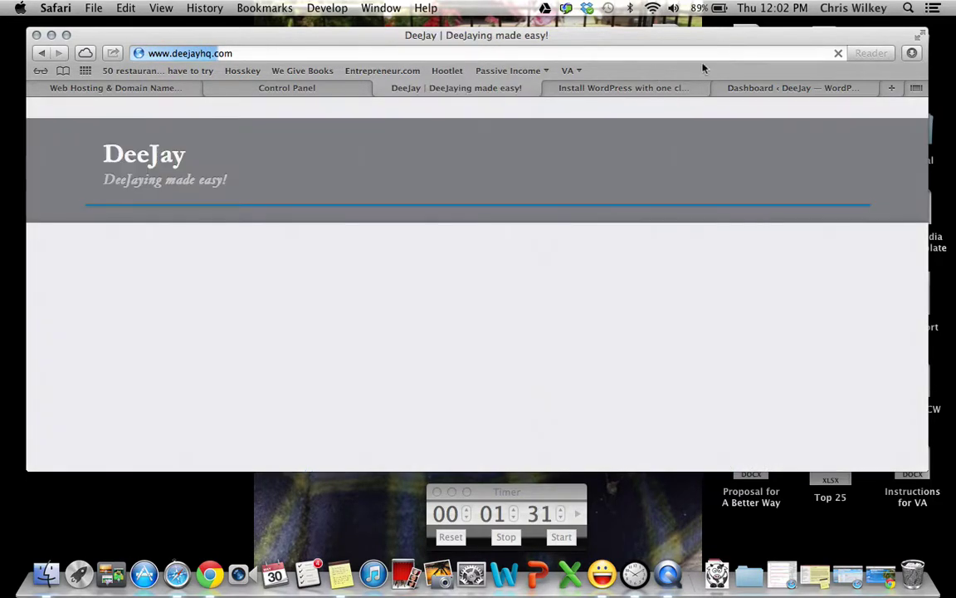
pyautogui.scroll(-10, 728, 295)
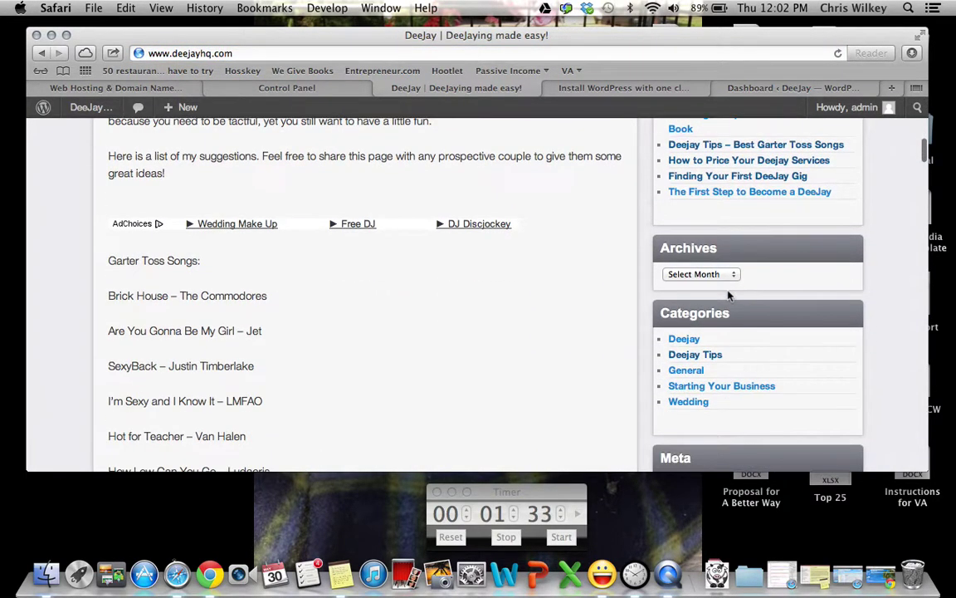
pyautogui.scroll(-5, 728, 294)
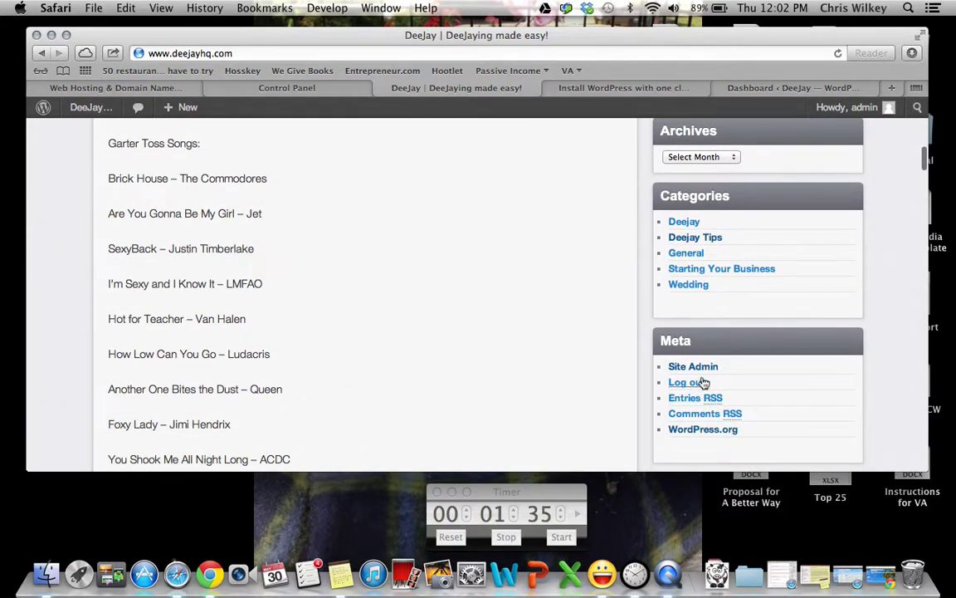
pyautogui.click(704, 369)
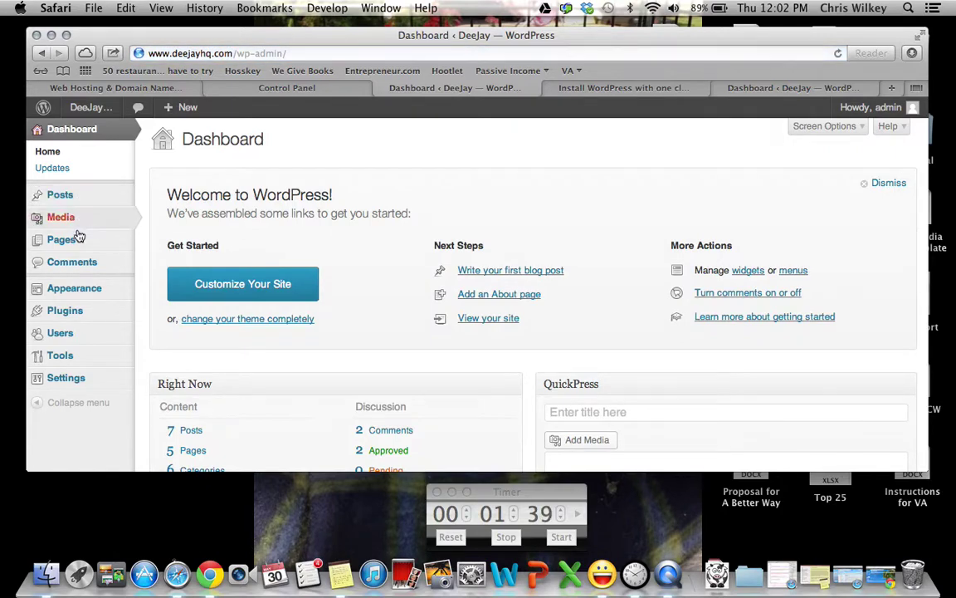
# Step: Browse the Manage Themes page, with Admired 1.2.1 as the current theme
pyautogui.moveTo(87, 288)
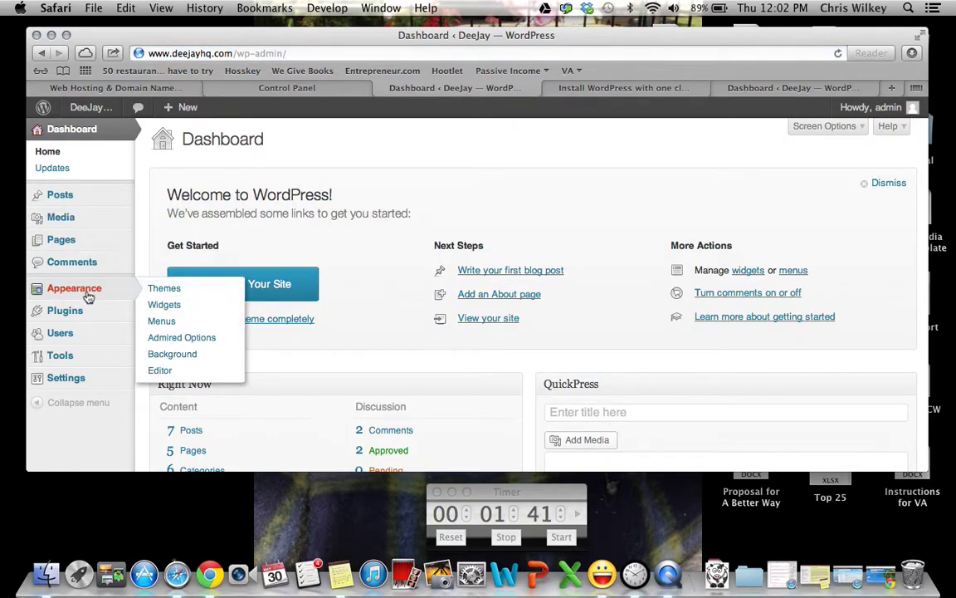
pyautogui.click(165, 290)
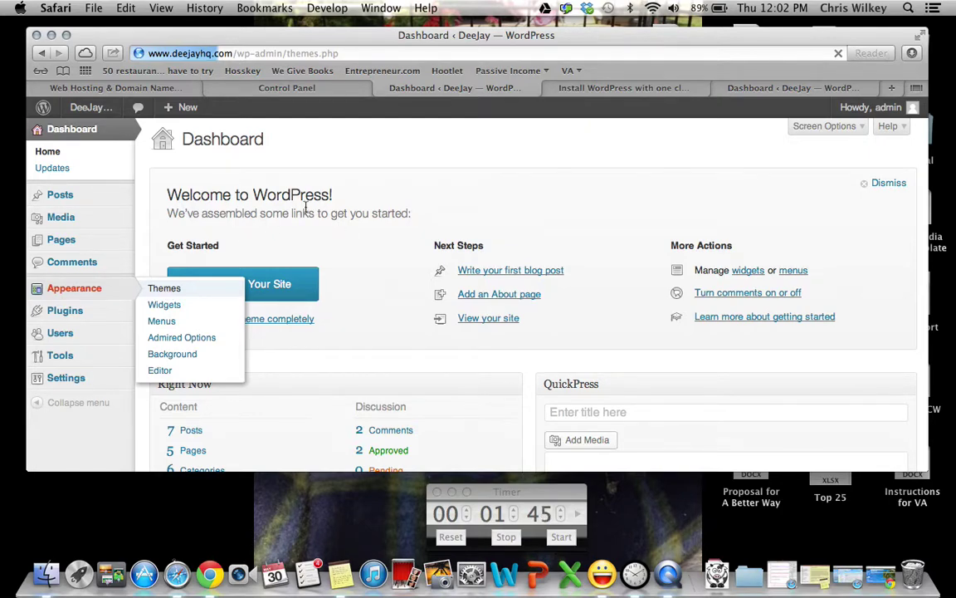
pyautogui.scroll(-5, 233, 315)
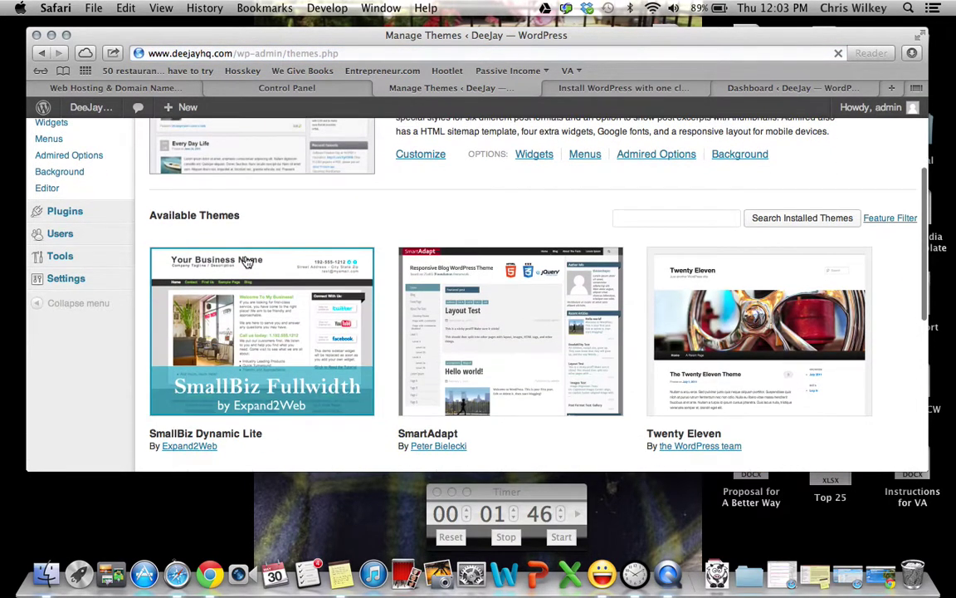
pyautogui.scroll(-2, 214, 353)
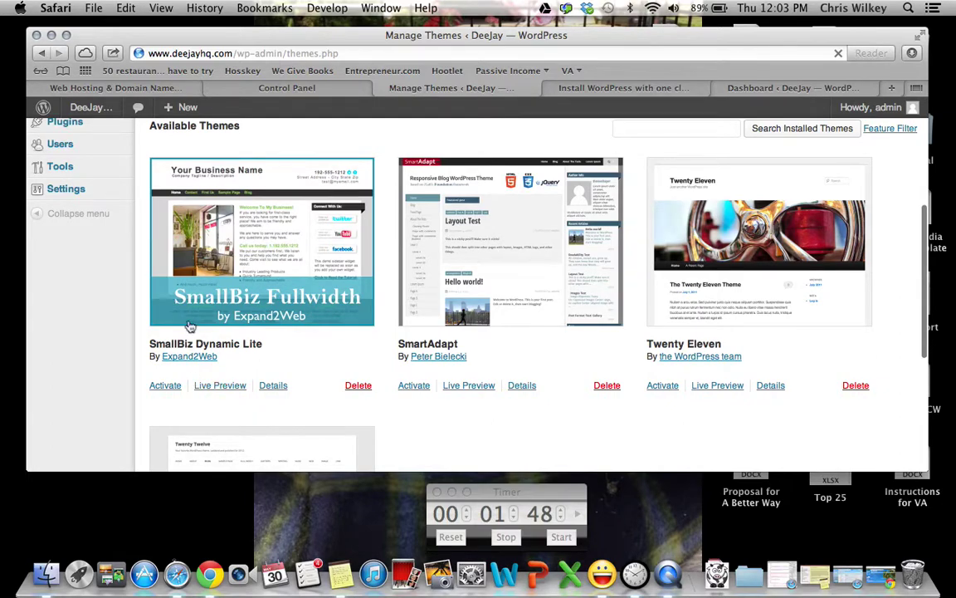
pyautogui.scroll(5, 173, 380)
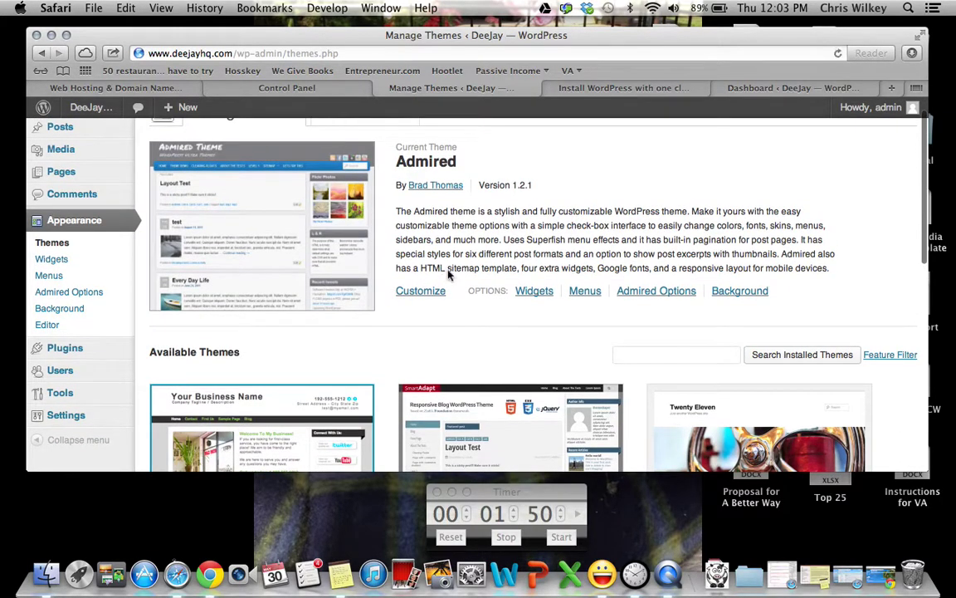
pyautogui.scroll(1, 50, 182)
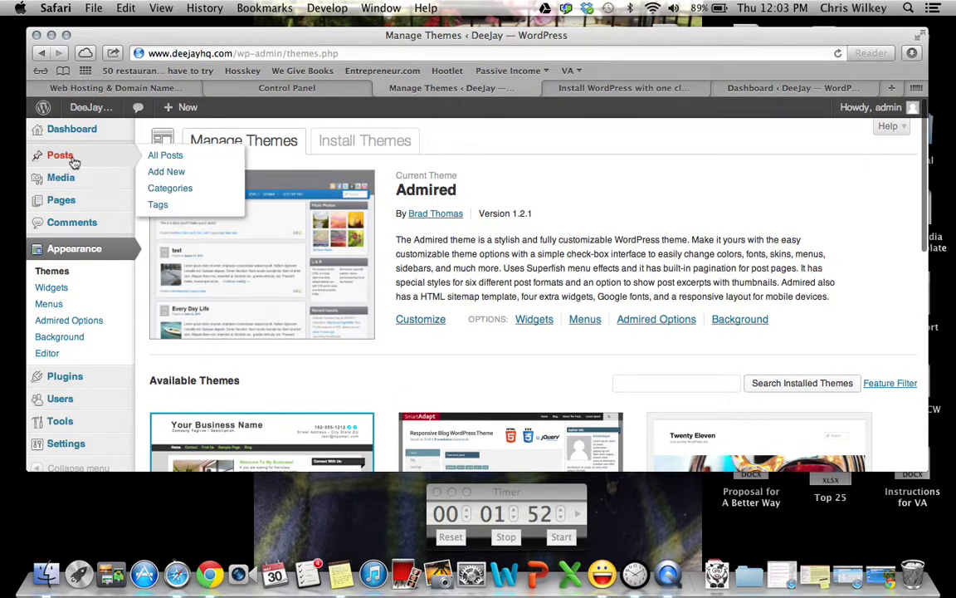
# Step: Create a new post titled 'Deejay HQ and Fat Cow'
pyautogui.click(74, 161)
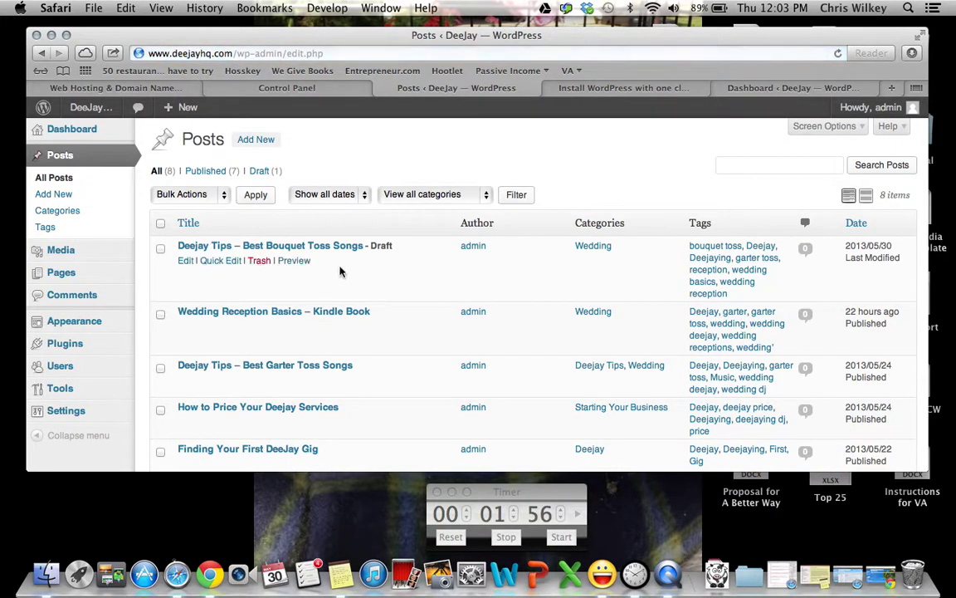
pyautogui.click(256, 140)
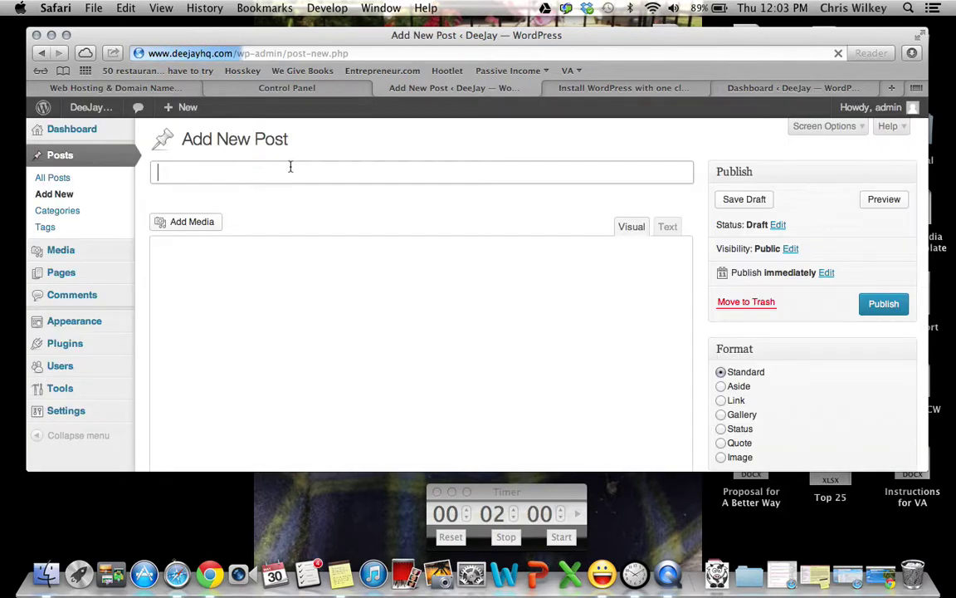
pyautogui.write('Deejay ')
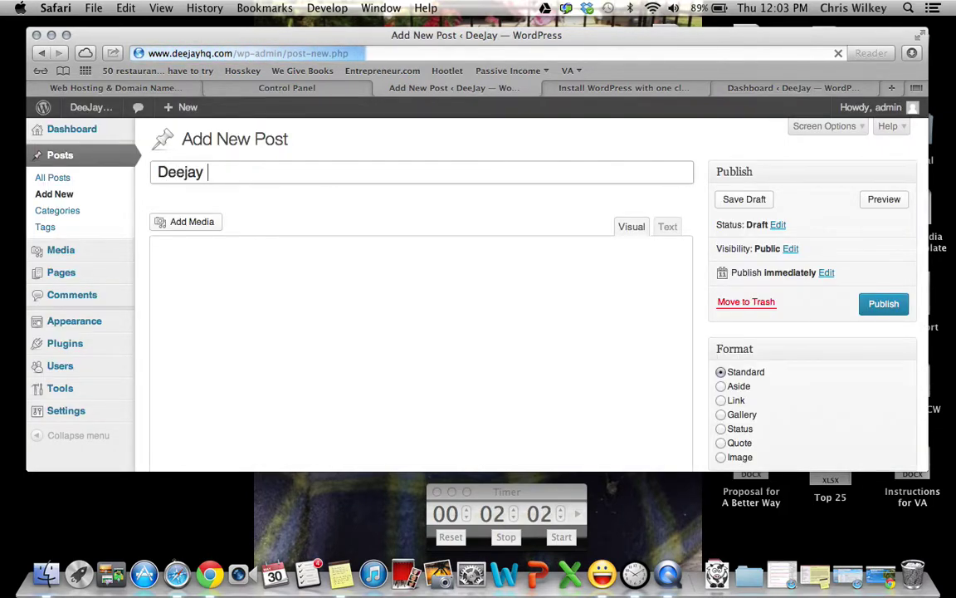
pyautogui.write('HQ')
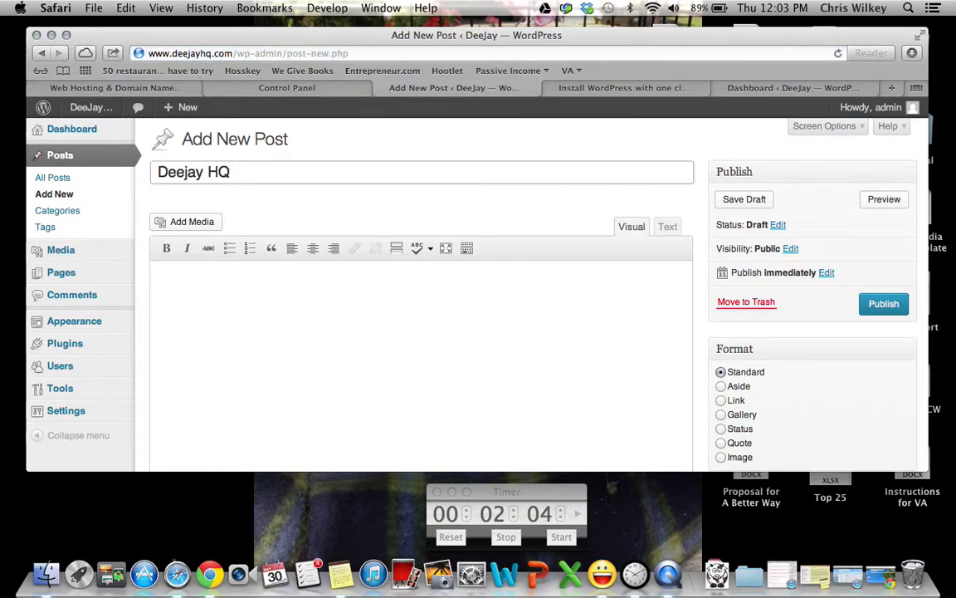
pyautogui.write(' and Fat')
pyautogui.press('BackSpace')
pyautogui.press('BackSpace')
pyautogui.press('BackSpace')
pyautogui.write('and ')
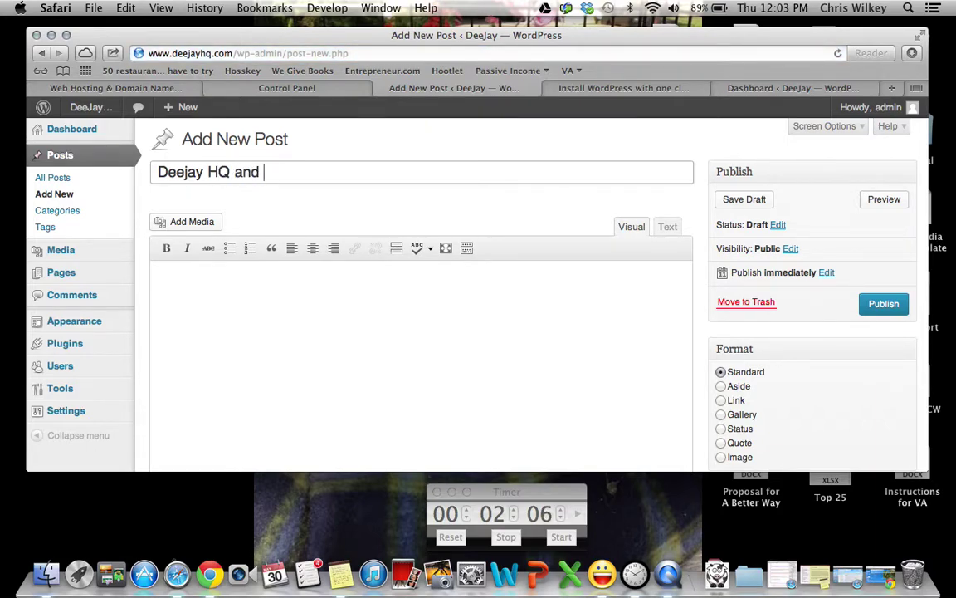
pyautogui.write('Fat Cow')
# Step: Write the post body 'Hello Everyone! I am going to make it on time!!!!'
pyautogui.click(157, 276)
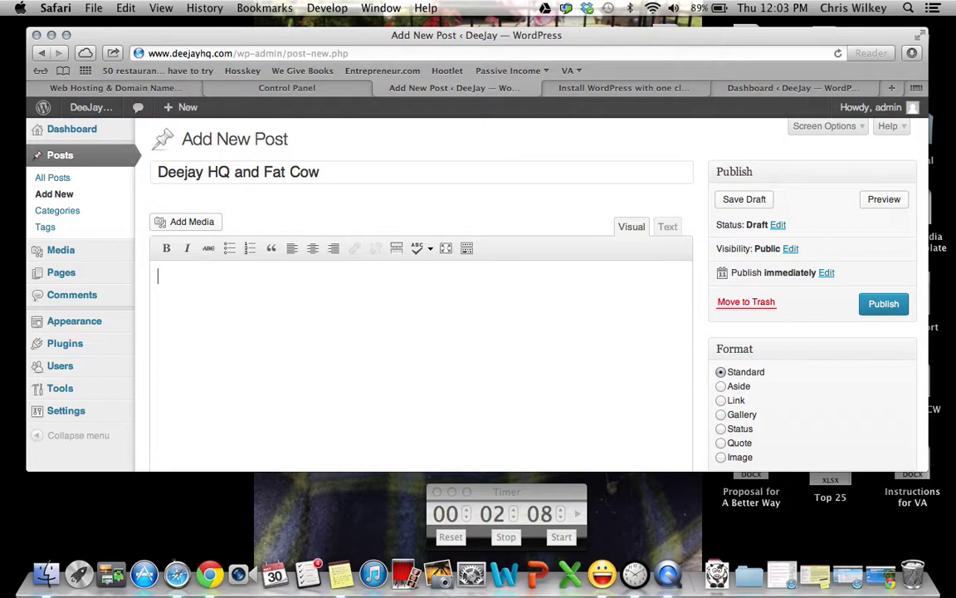
pyautogui.write('He')
pyautogui.press('BackSpace')
pyautogui.write('Everyon')
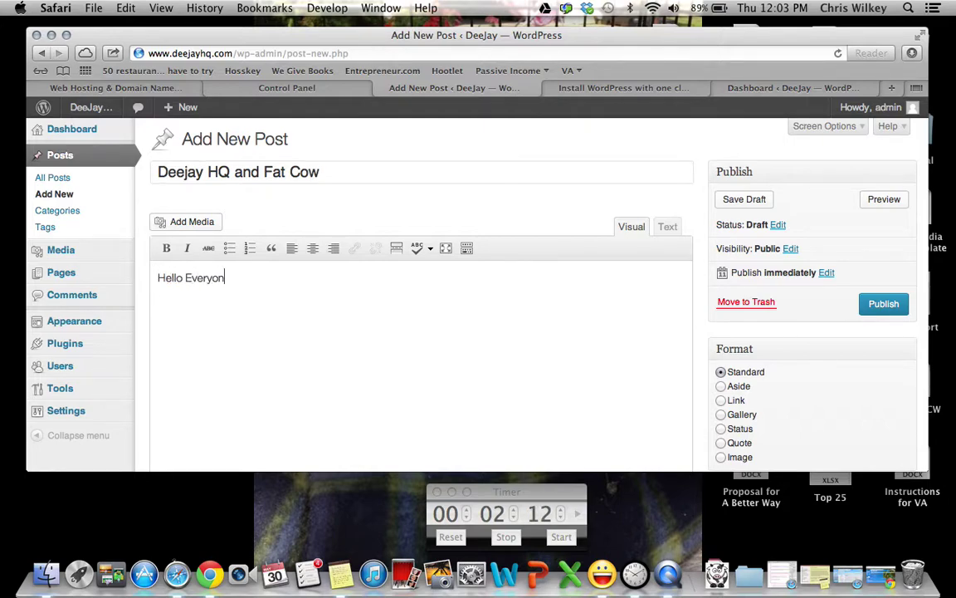
pyautogui.write('e! I am going ')
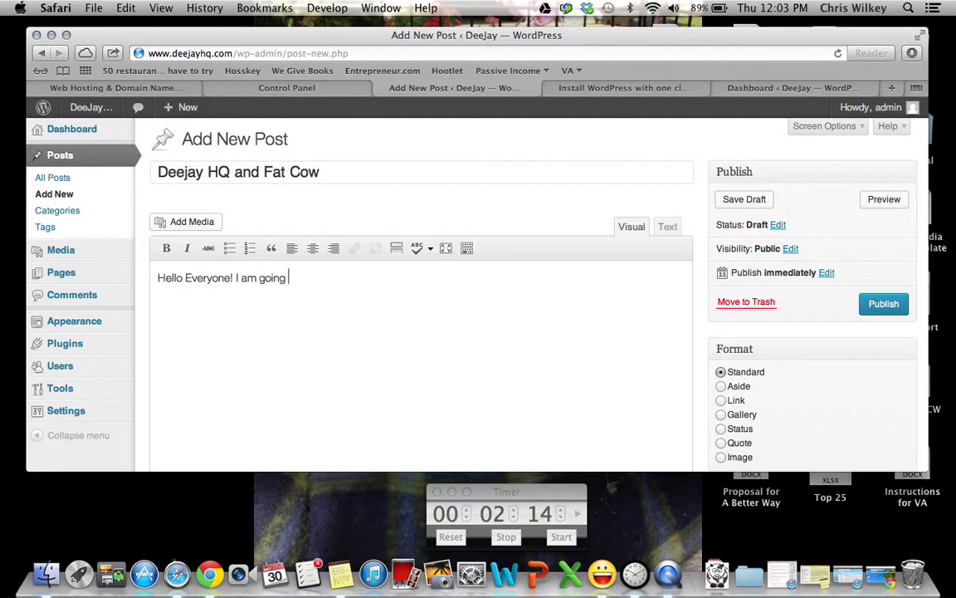
pyautogui.write('to make it on ')
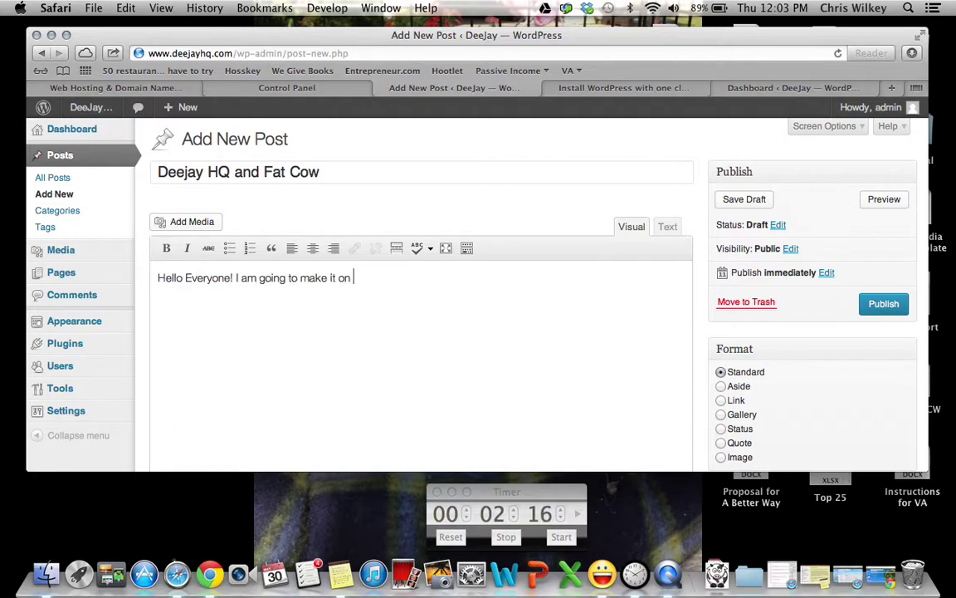
pyautogui.write('time!!!!')
pyautogui.scroll(-5, 613, 269)
pyautogui.scroll(5, 438, 235)
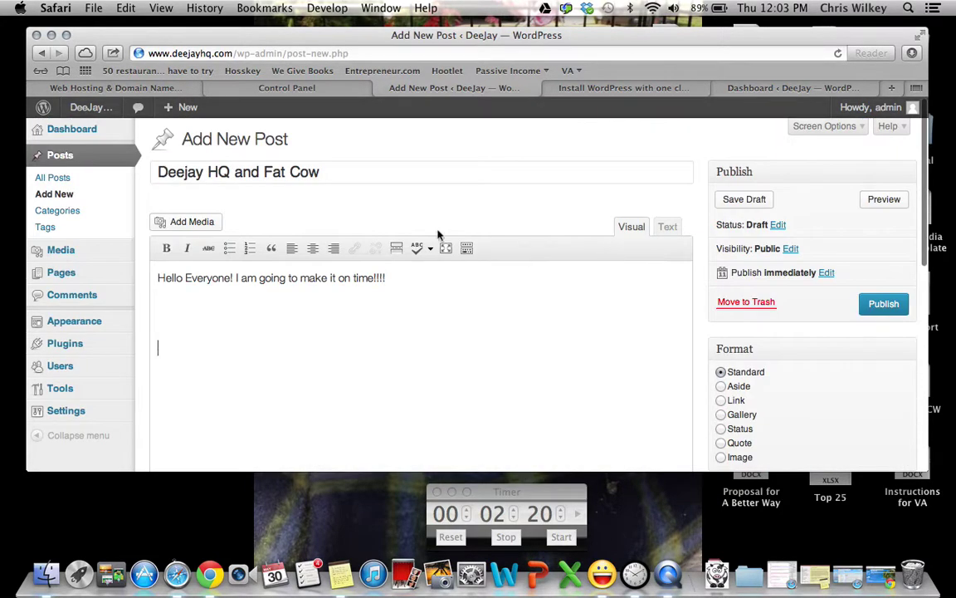
pyautogui.hotkey('shift', 'Tab')
# Step: Upload images-1.jpeg from Downloads, insert it into the post, and publish the post
pyautogui.click(212, 226)
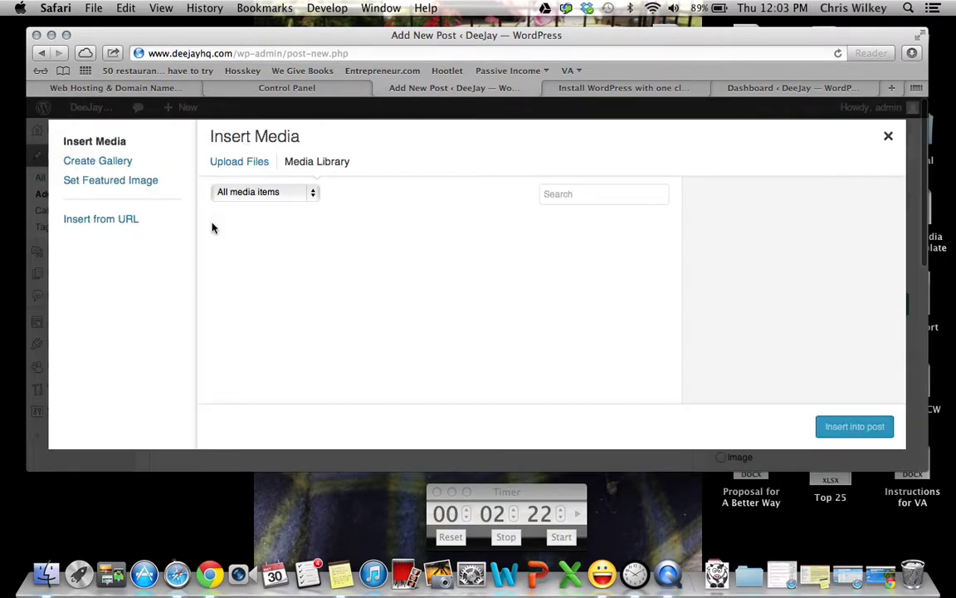
pyautogui.click(226, 166)
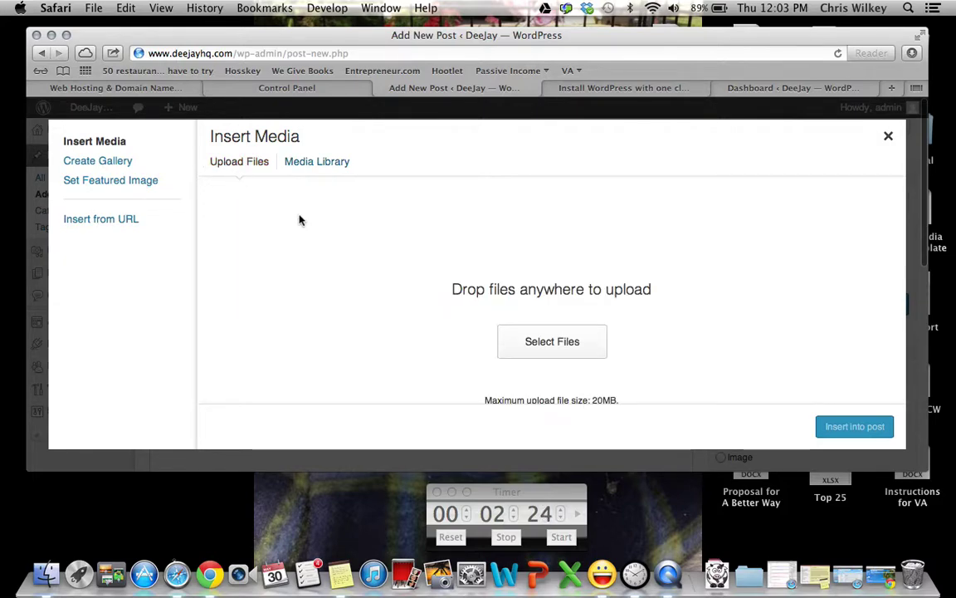
pyautogui.click(512, 335)
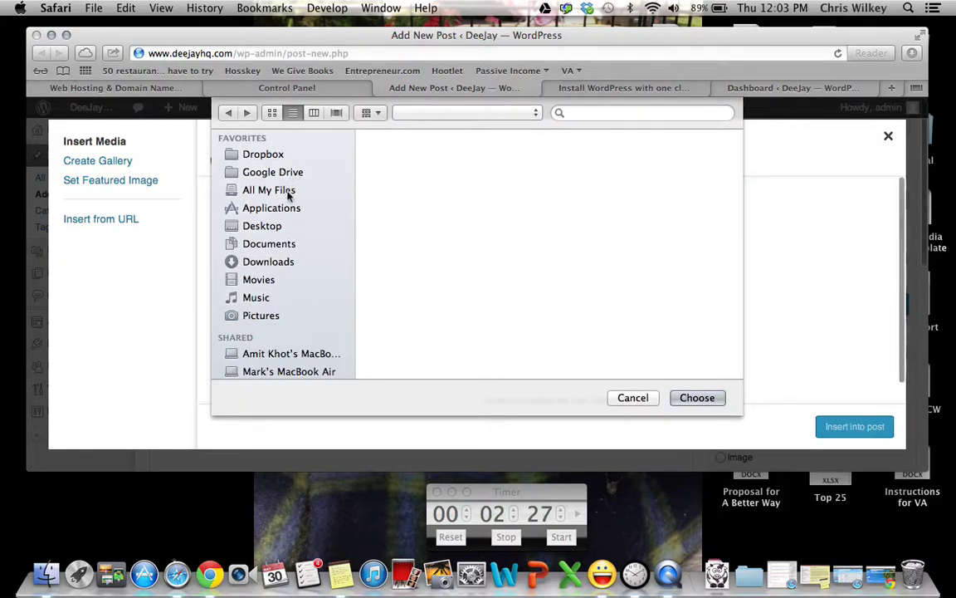
pyautogui.click(268, 261)
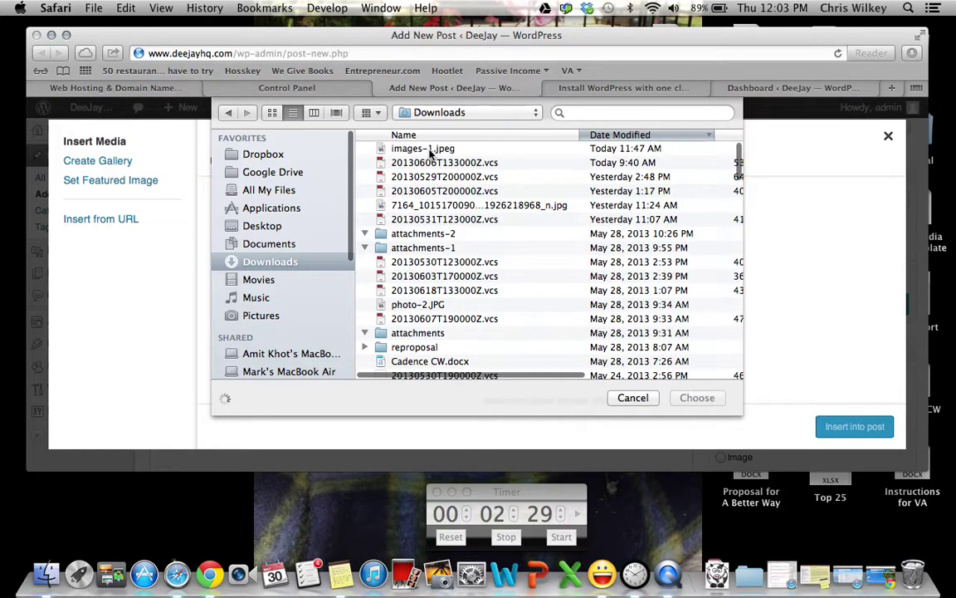
pyautogui.doubleClick(420, 147)
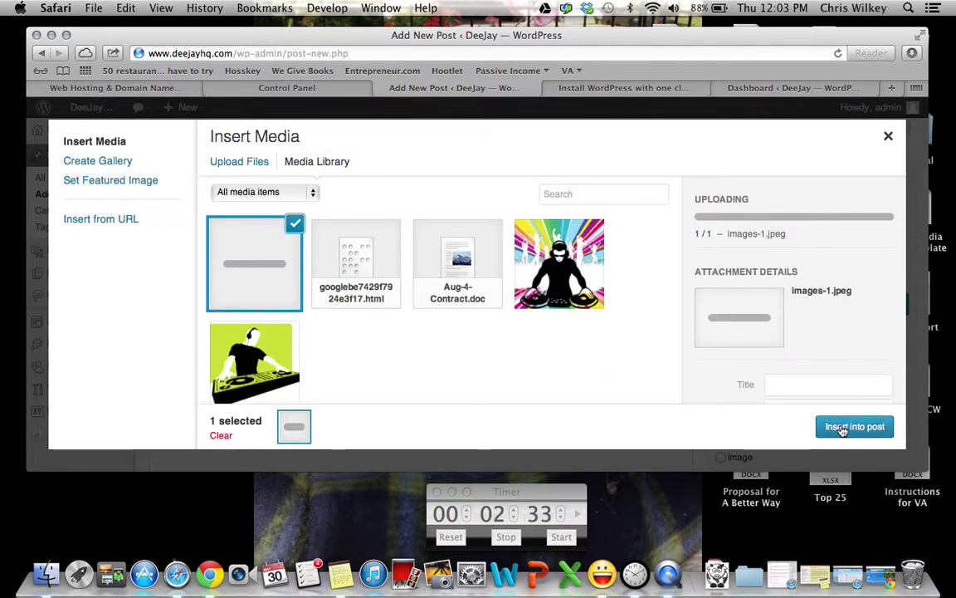
pyautogui.click(849, 427)
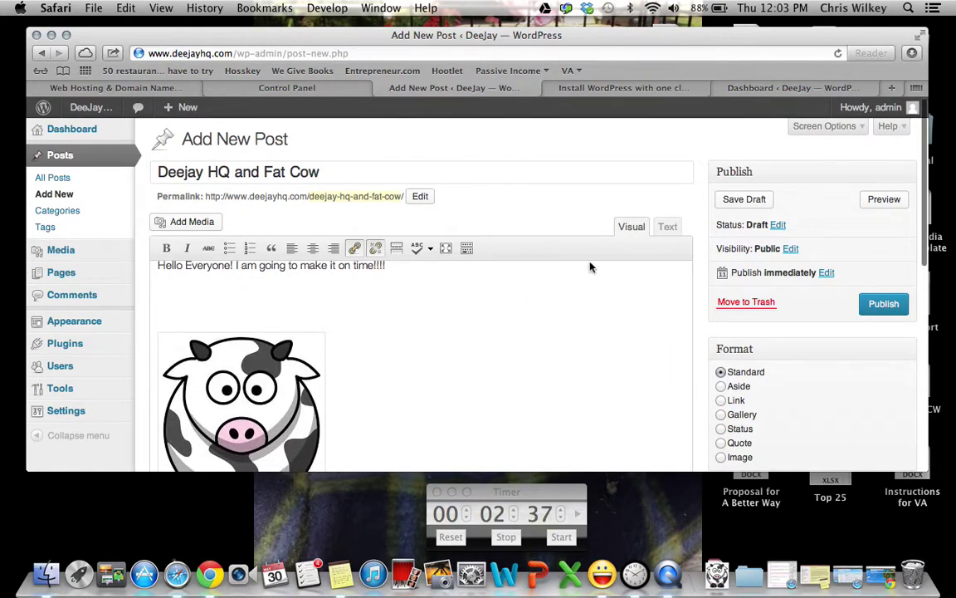
pyautogui.click(884, 292)
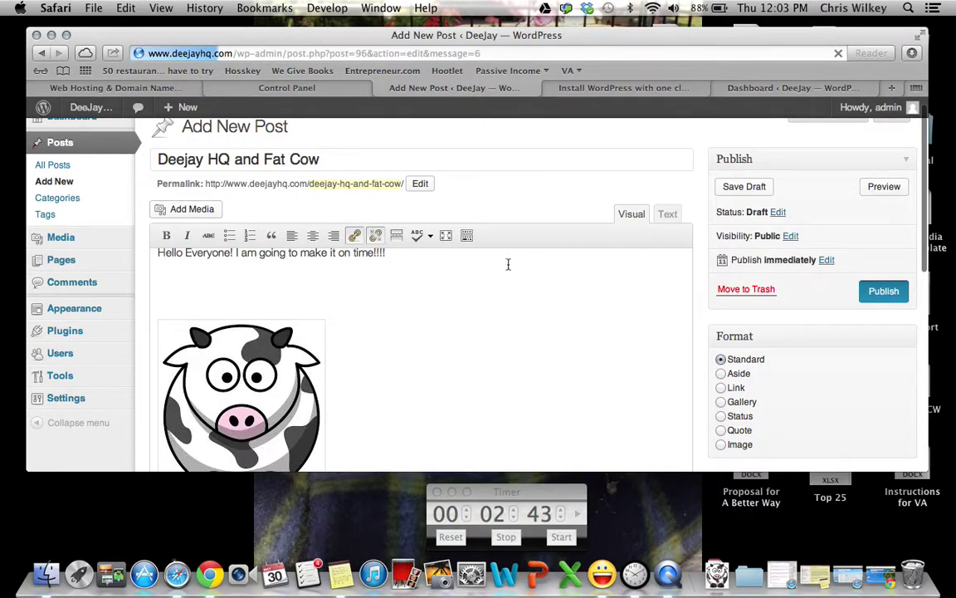
# Step: Load deejayhq.com in Safari and scroll down to the new post showing its greeting and cow image
pyautogui.click(205, 52)
pyautogui.write('deejayhq.com')
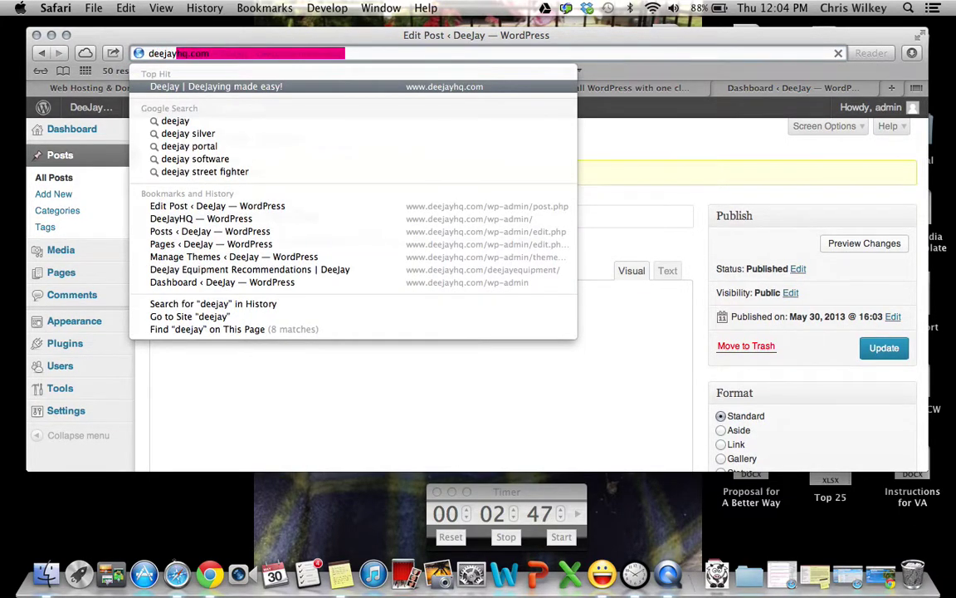
pyautogui.press('Return')
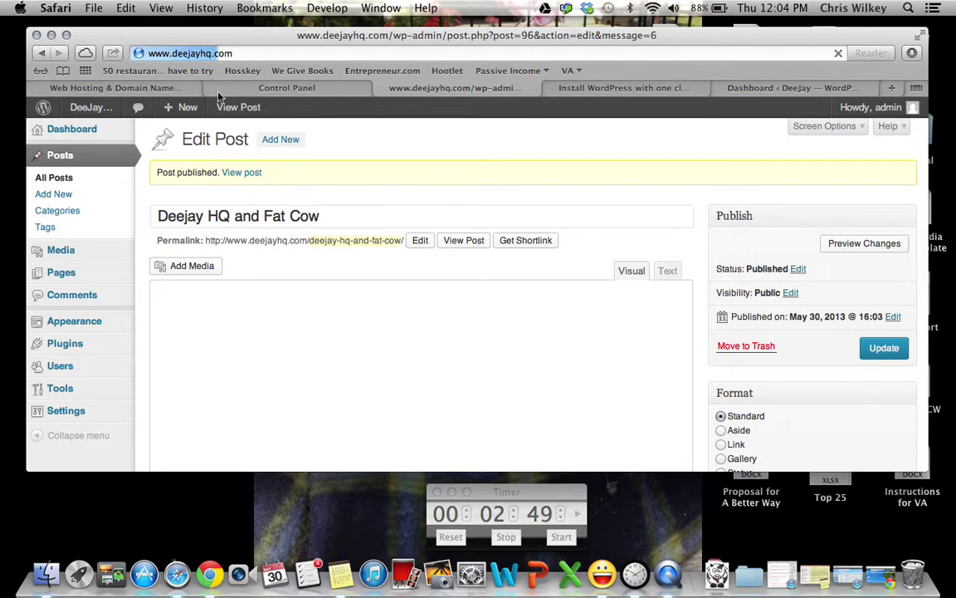
pyautogui.scroll(-5, 309, 265)
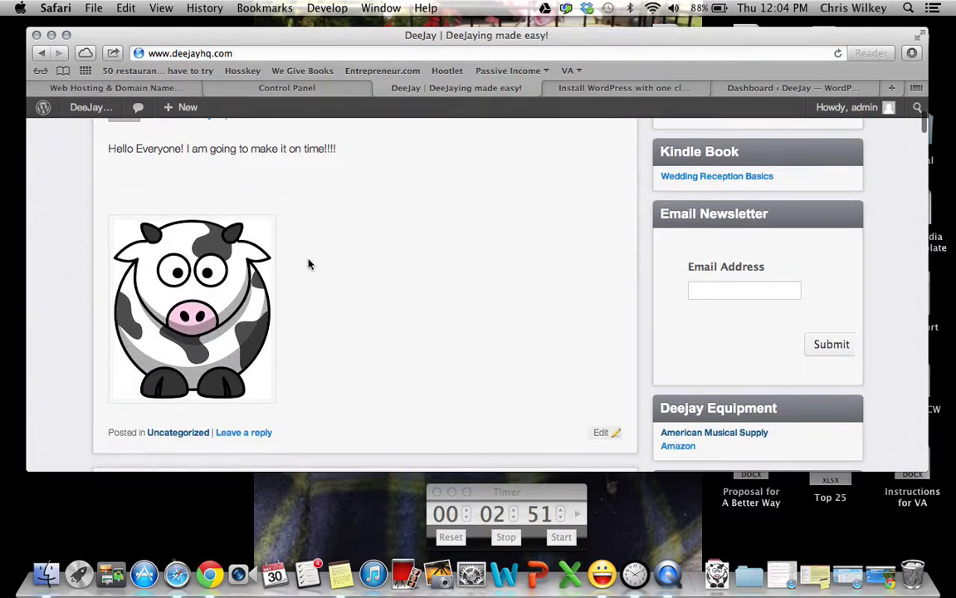